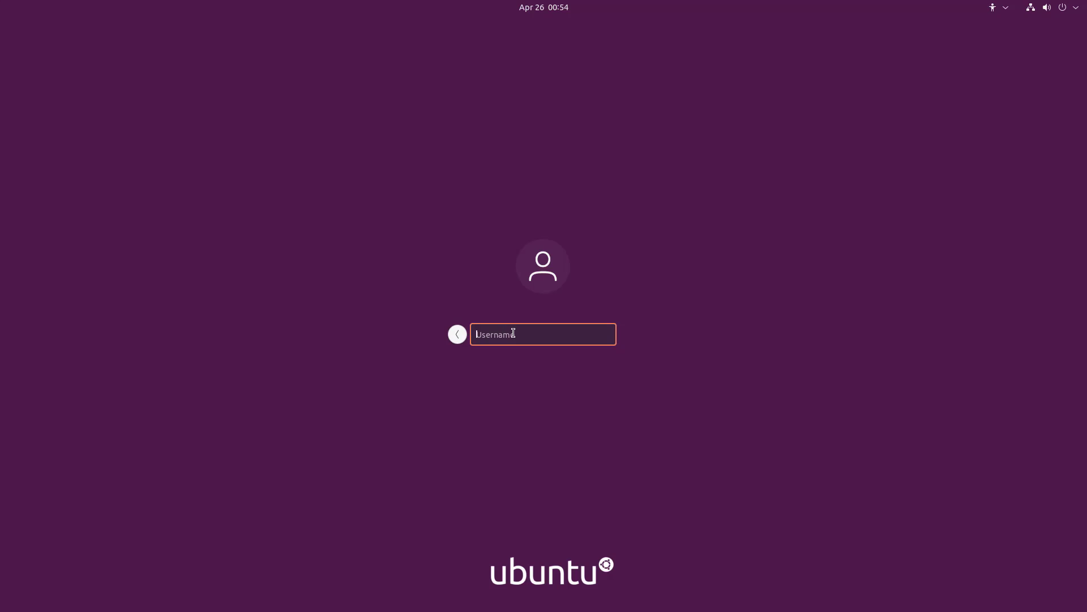
type("root")
- Try signing in as 'root' with its password, then return to the user list after the rejection
key("Return")
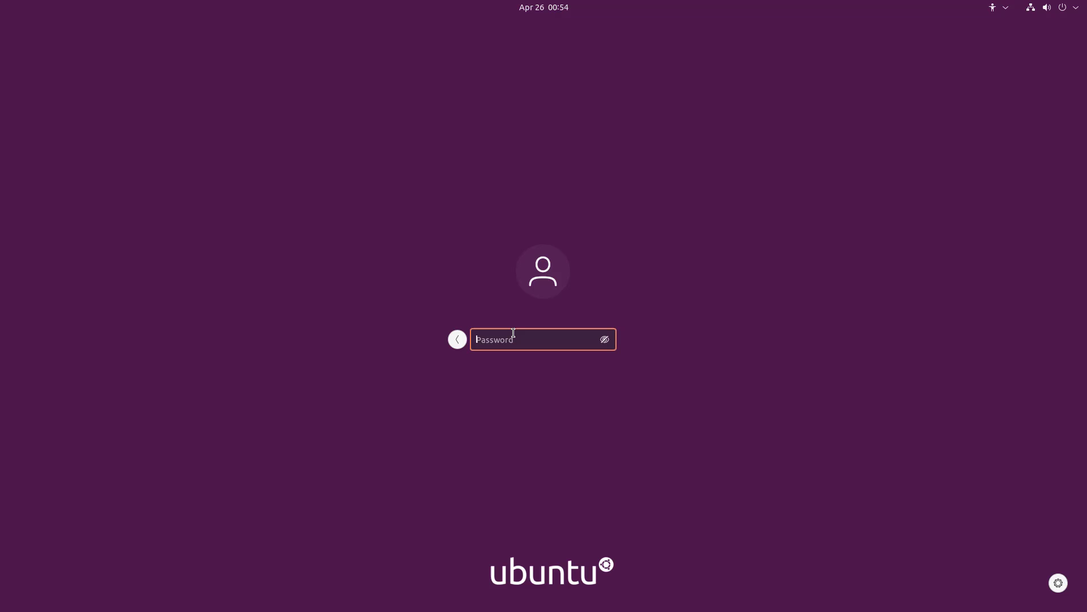
type("•••••••••••••••")
key("Return")
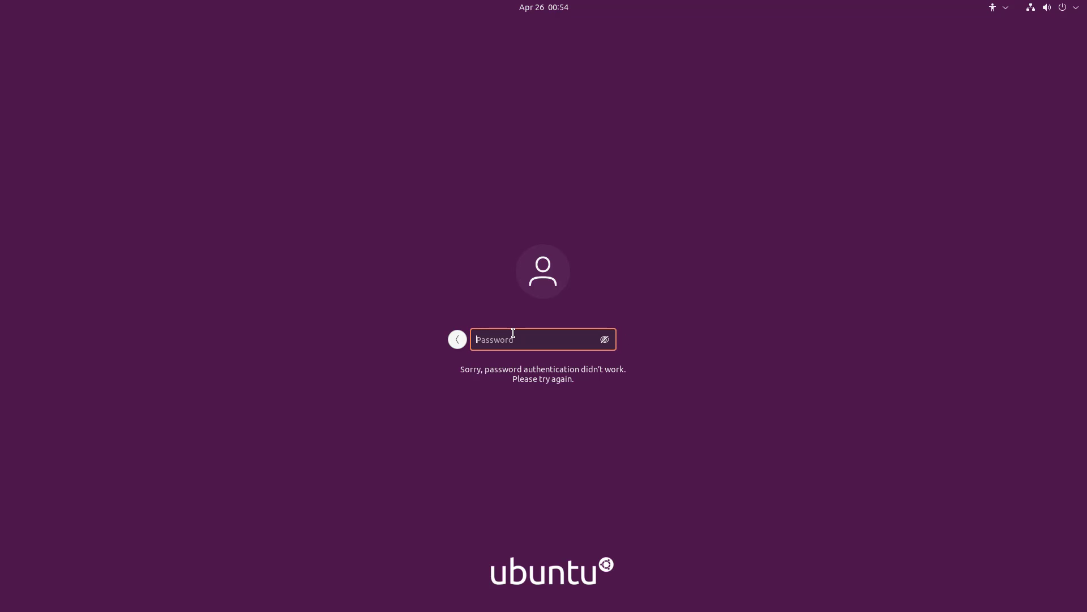
left_click(458, 338)
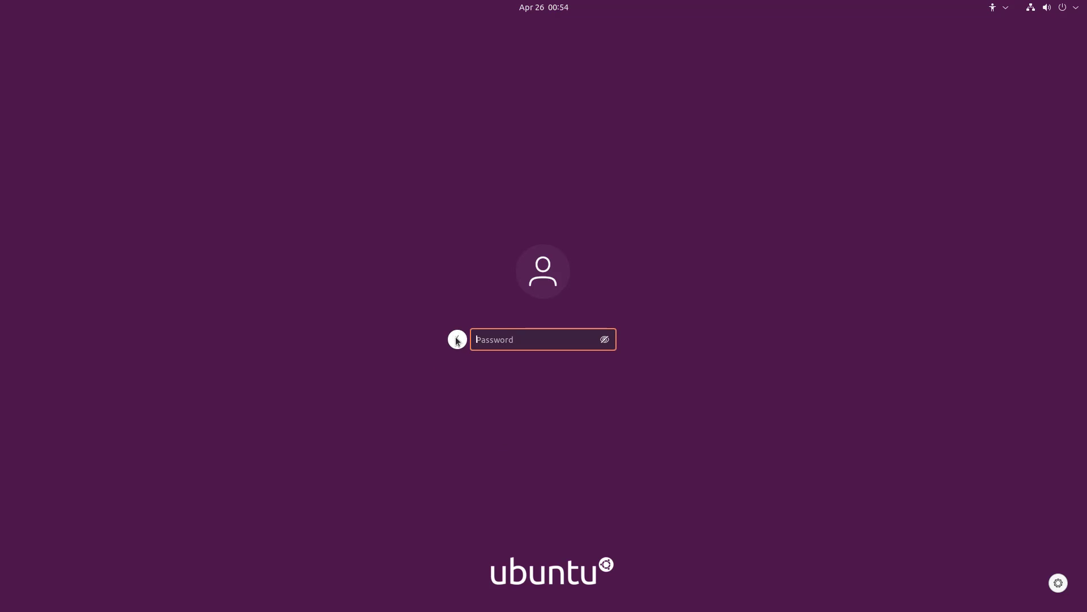
- Sign in as the regular user, launch Terminator, and display /etc/os-release
left_click(521, 299)
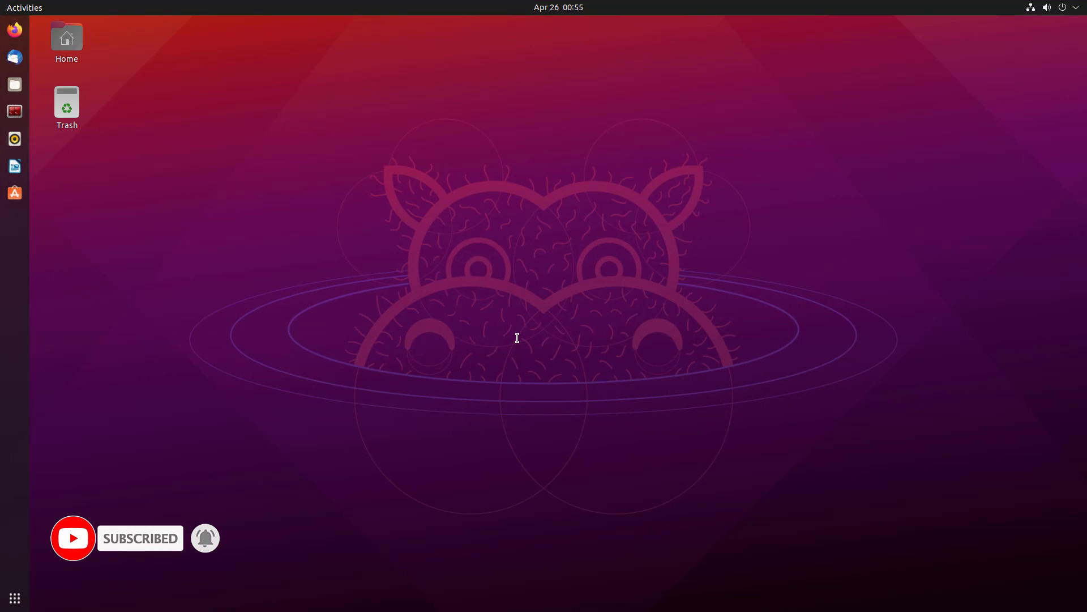
left_click(14, 110)
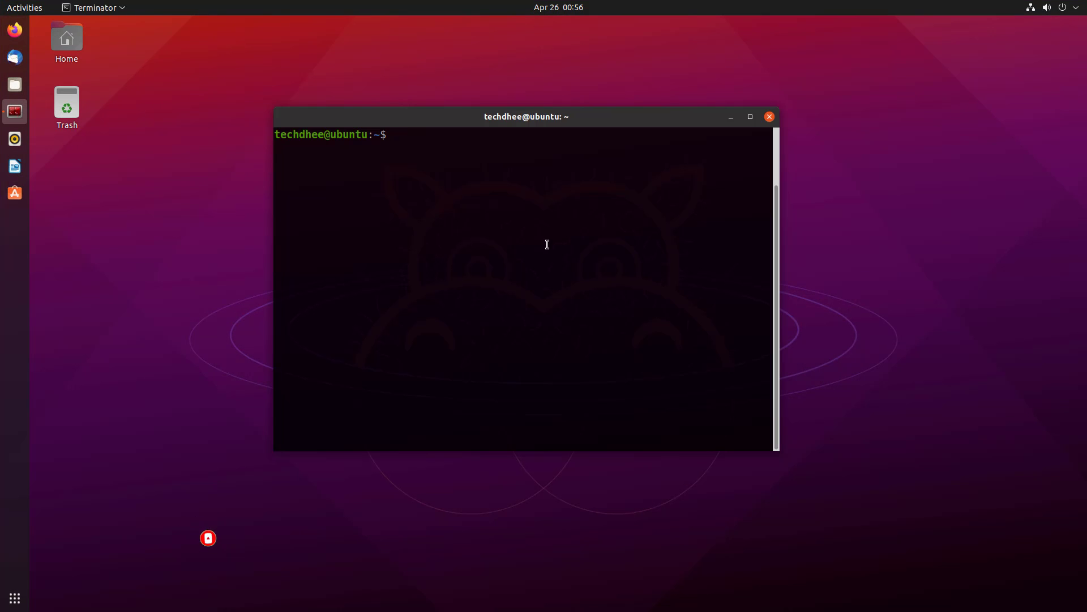
type("cat /etc/os-release")
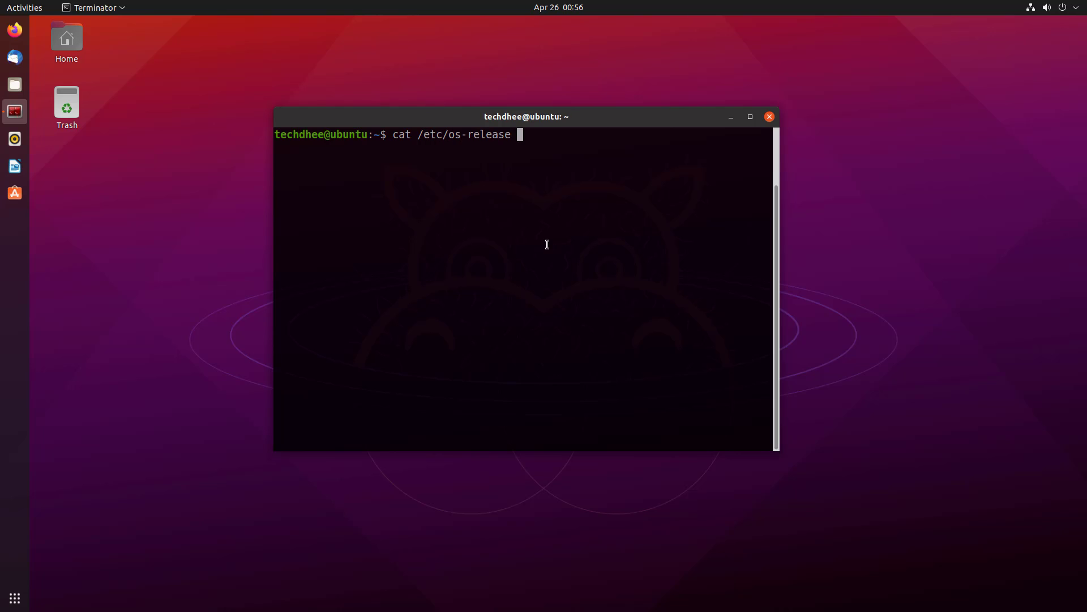
key("Return")
- Clear the screen and run whoami and pwd to check user and directory
key("ctrl+l")
type("wh")
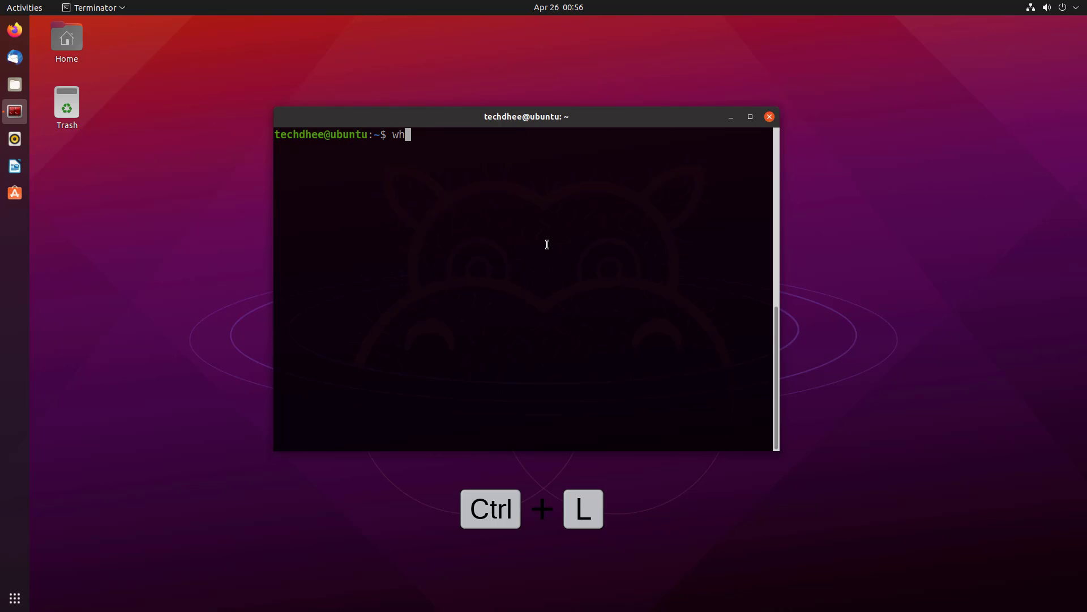
type("oami")
key("Return")
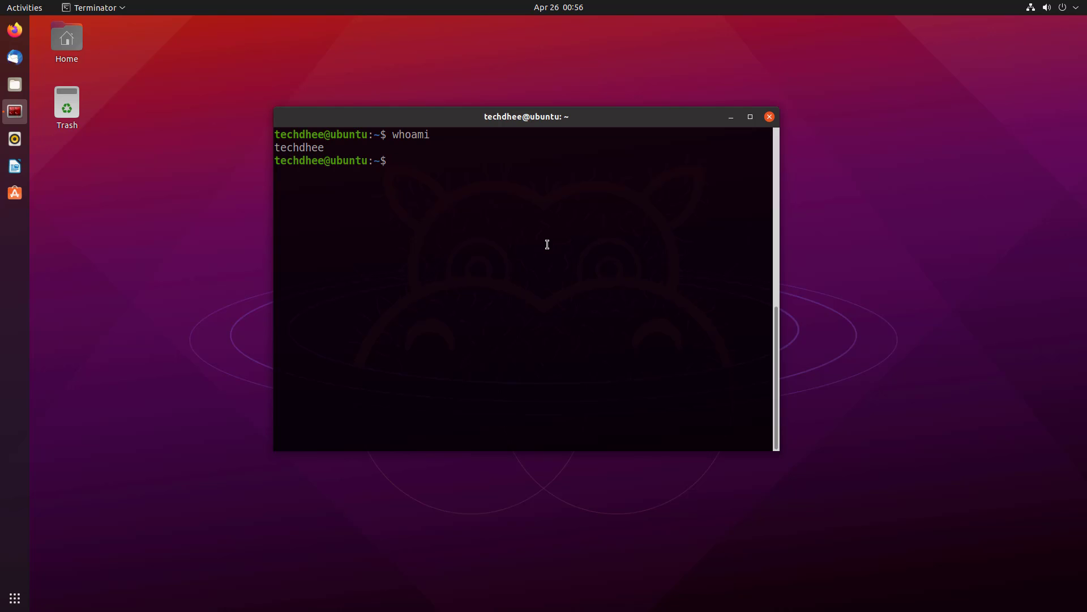
type("pwd")
key("Return")
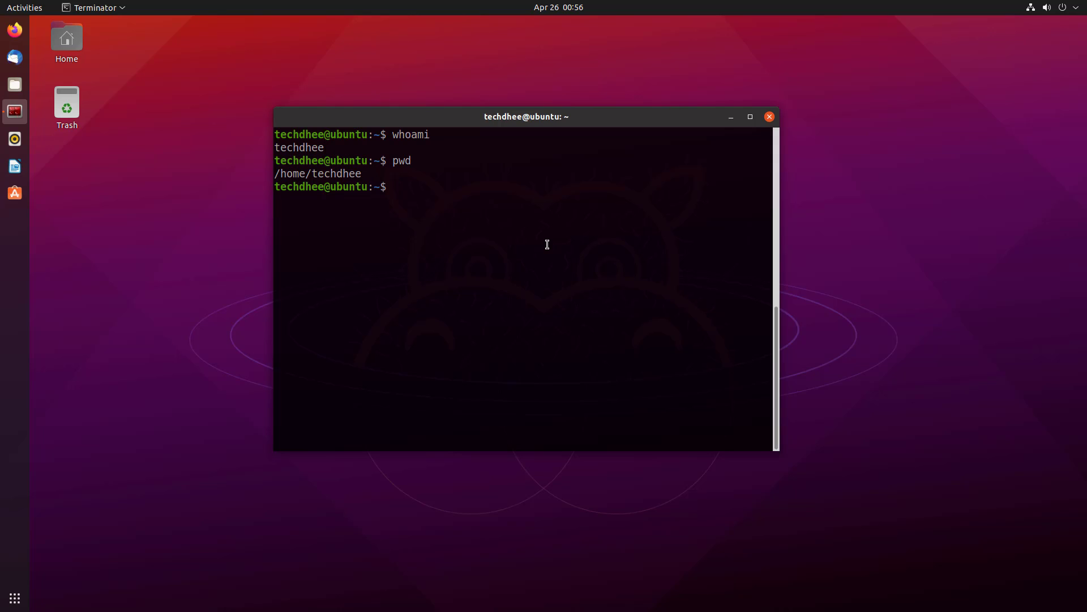
- Open a root shell with sudo -i and check whoami and pwd
key("ctrl+l")
type("sudo ")
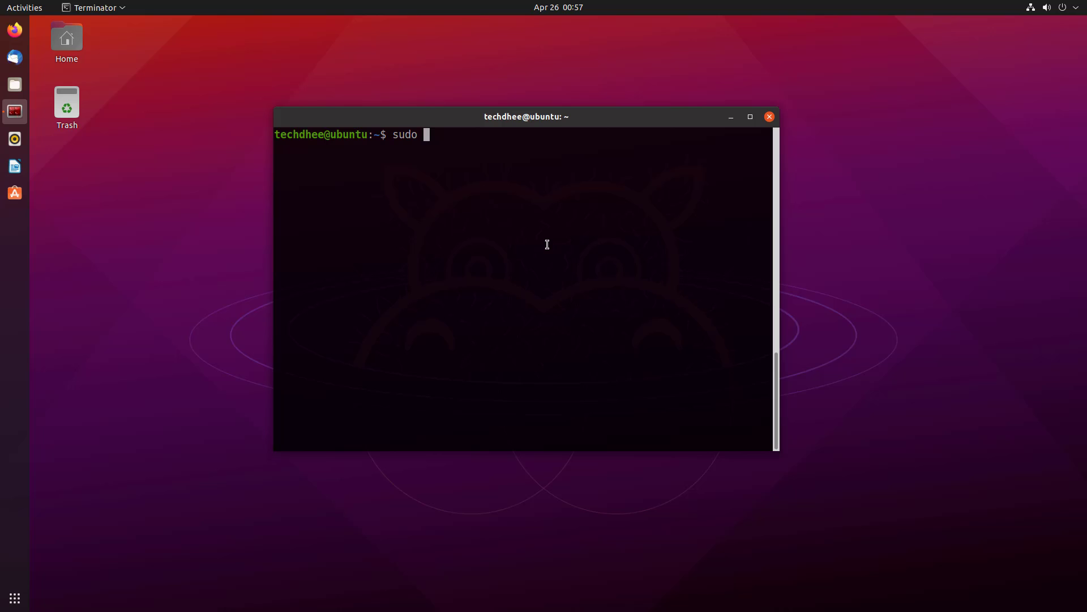
type("-i")
key("Return")
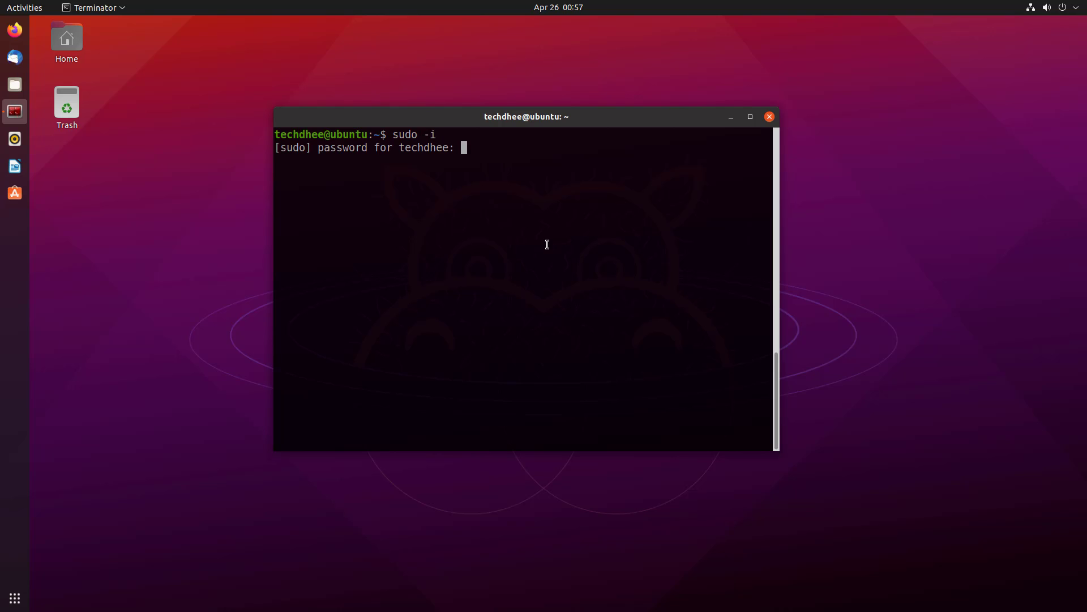
key("Return")
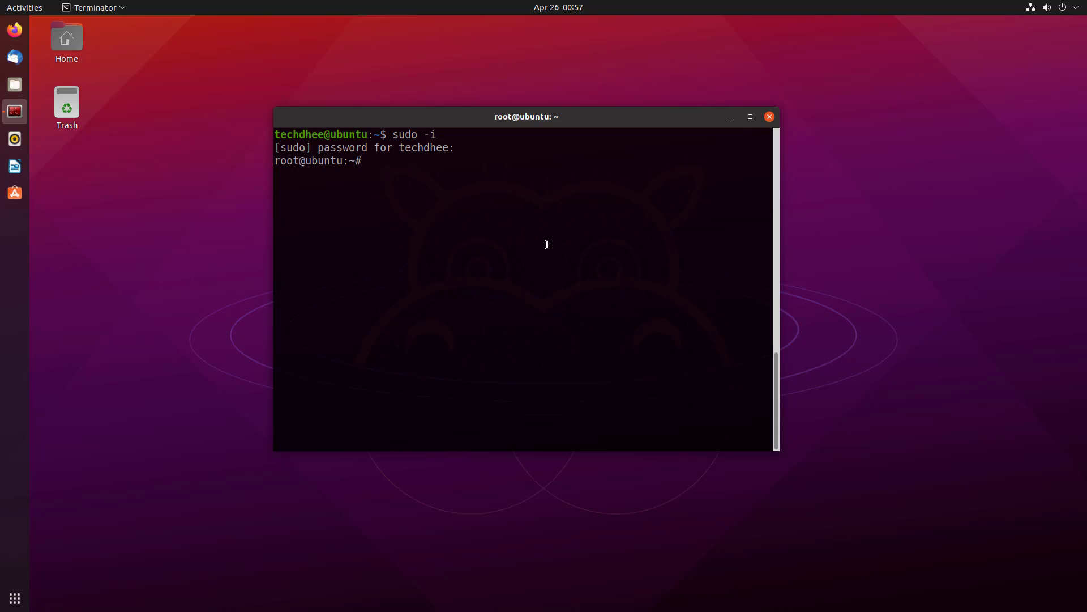
type("wh")
type("oami")
key("Return")
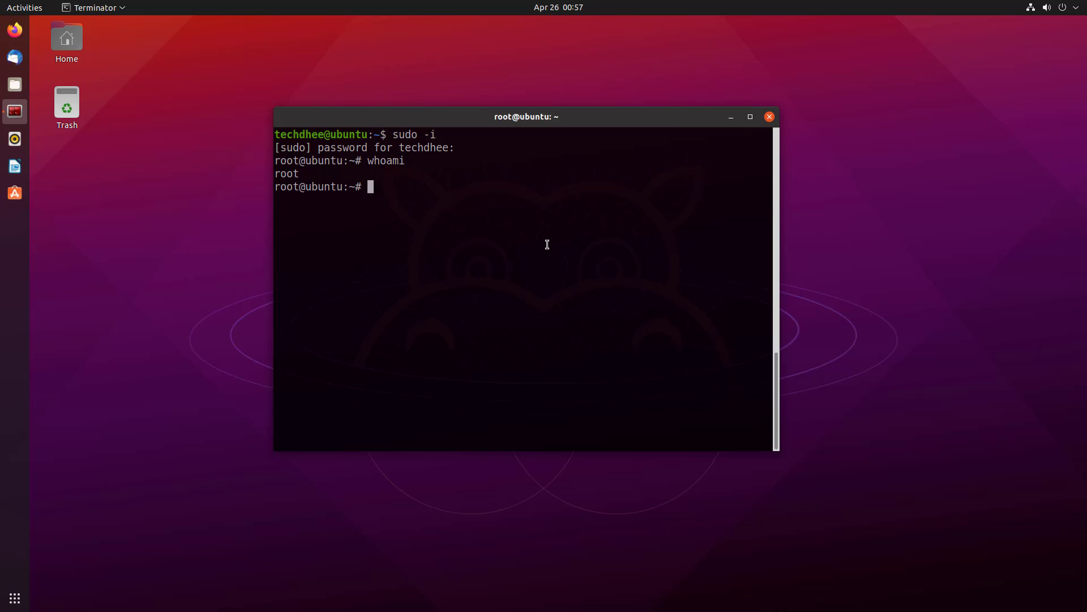
type("pwd")
key("Return")
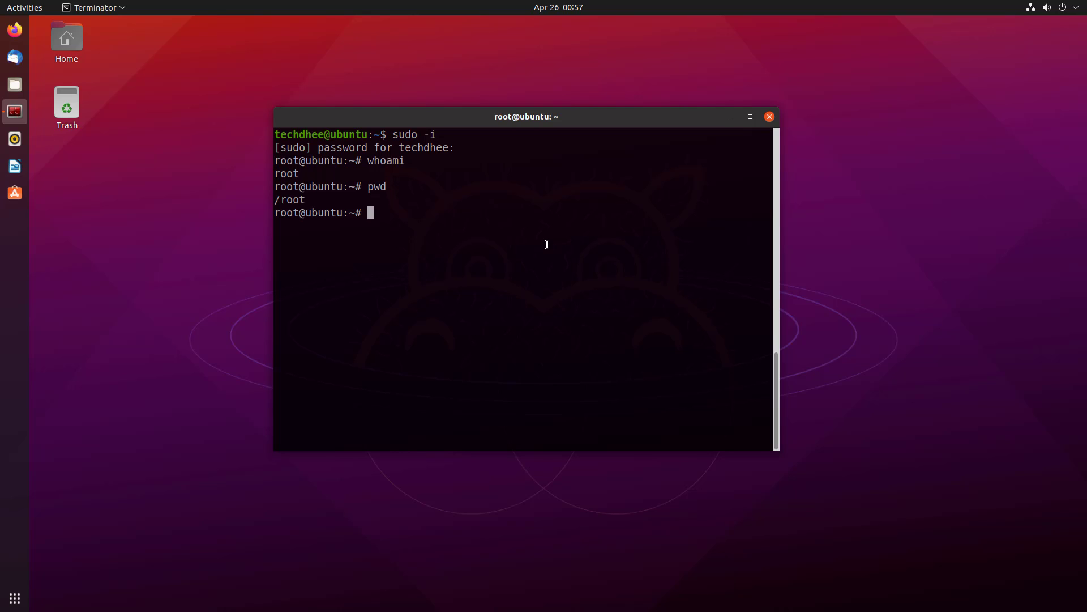
type("pa")
type("sswd root")
- Set a new root password with passwd root, then exit the root shell
key("Return")
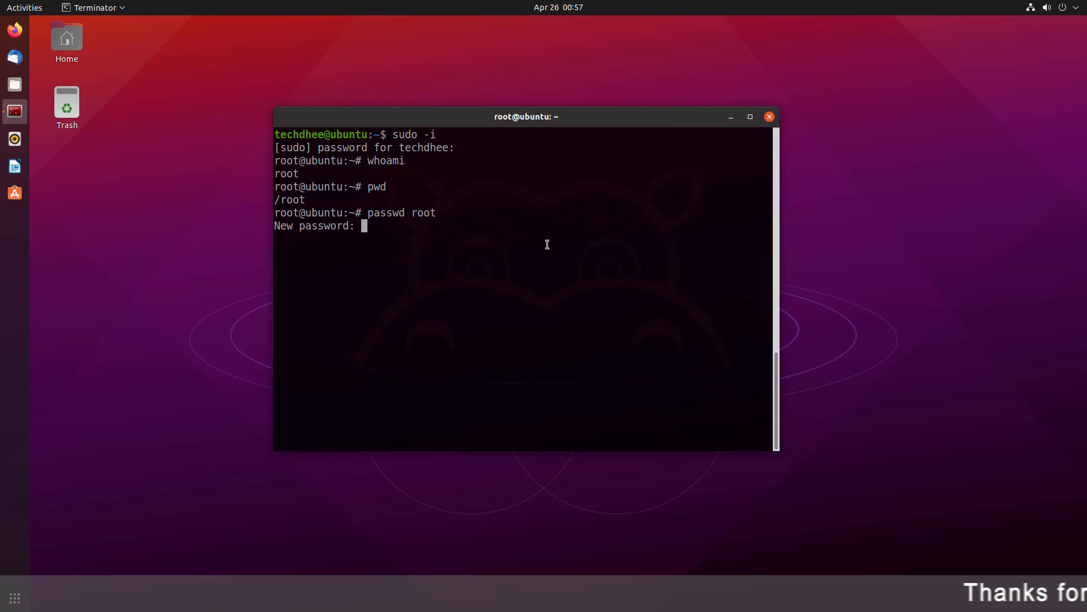
key("Return")
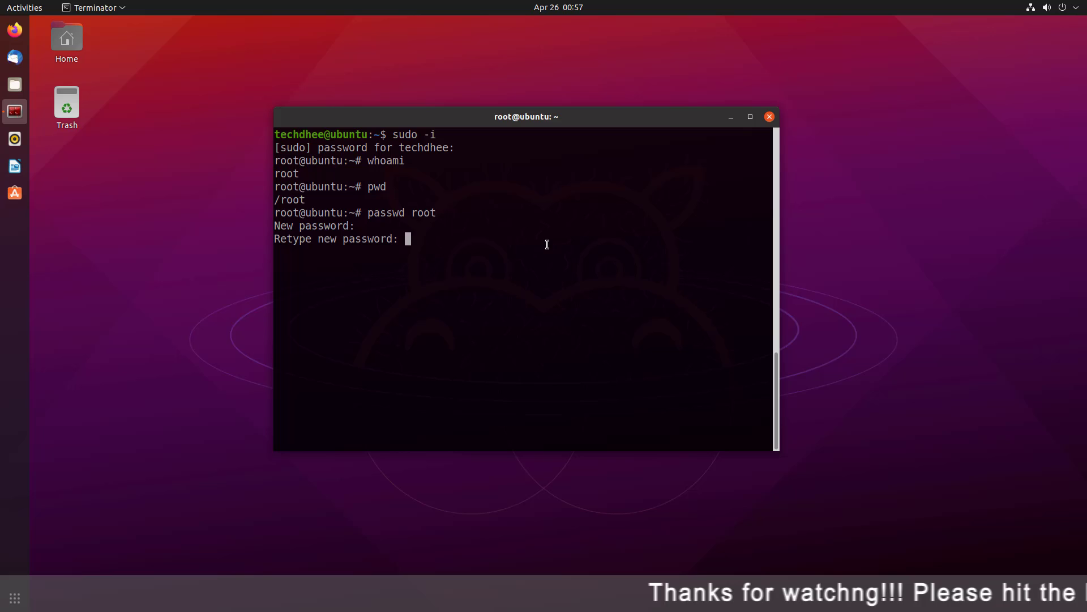
key("Return")
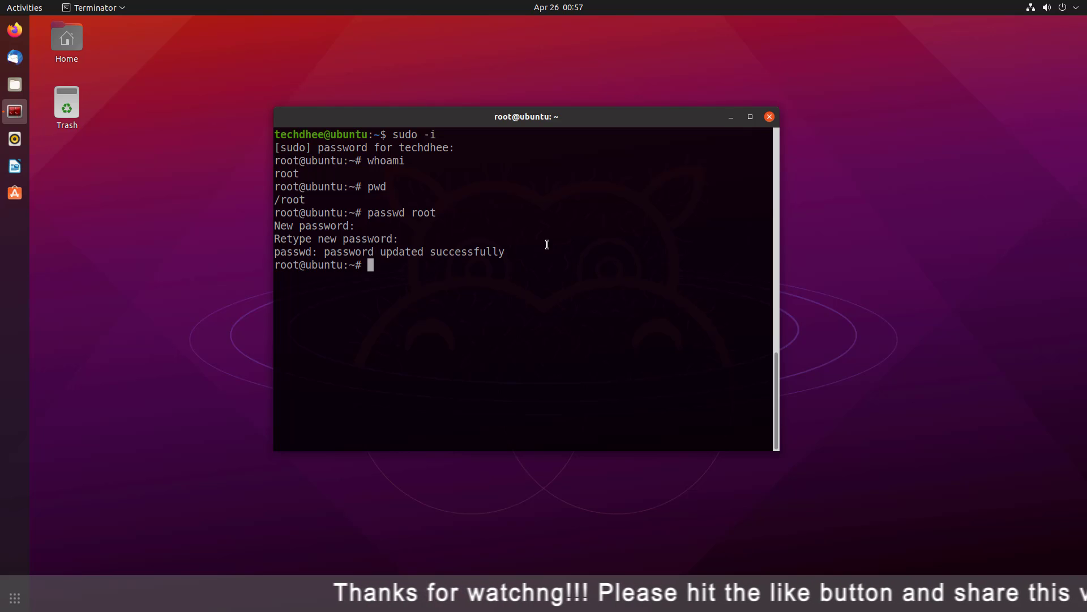
type("exit")
key("Return")
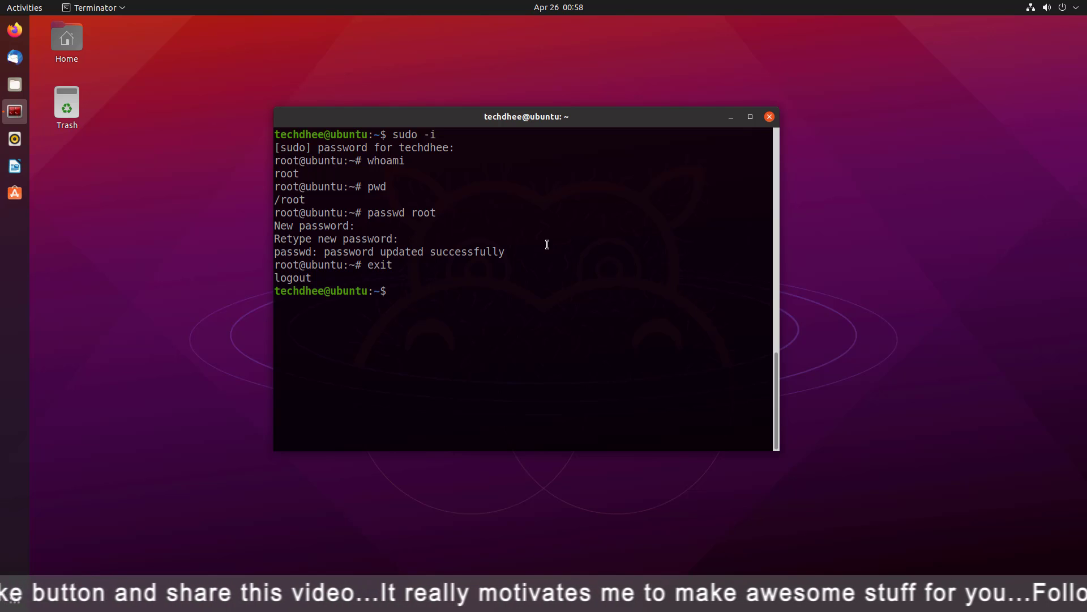
- Clear the screen and open /etc/pam.d/gdm-password in nano with sudo
key("ctrl+l")
type("sudo ")
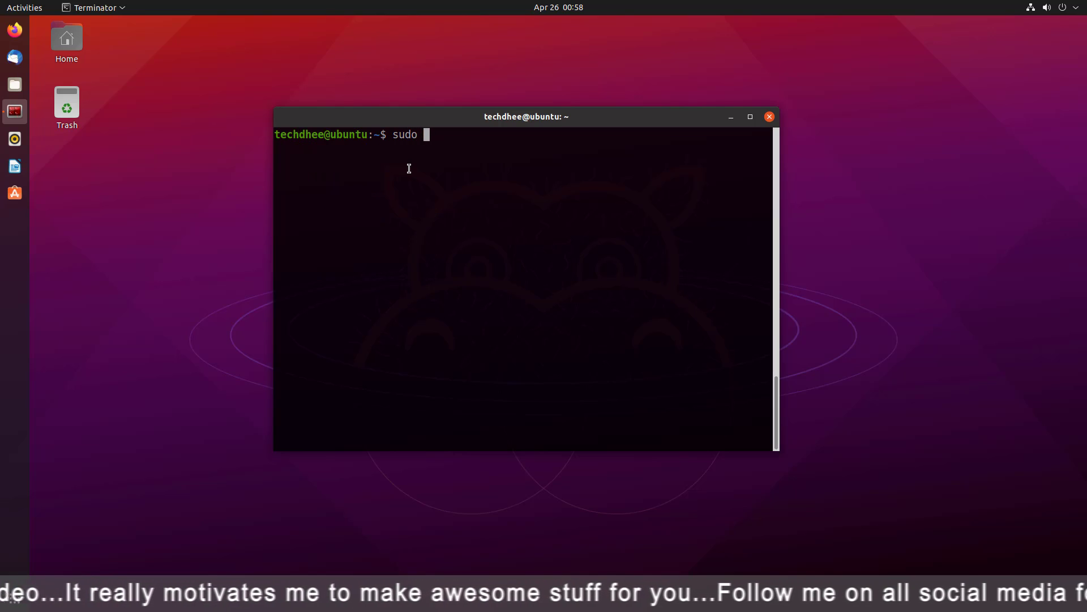
type("nano /etc/")
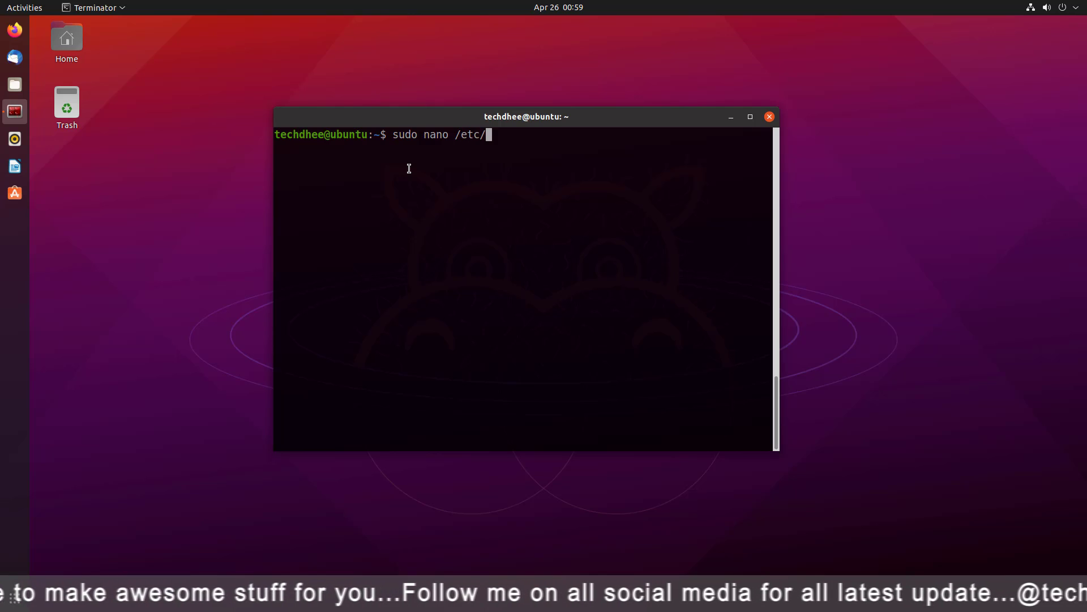
type("pam.d/")
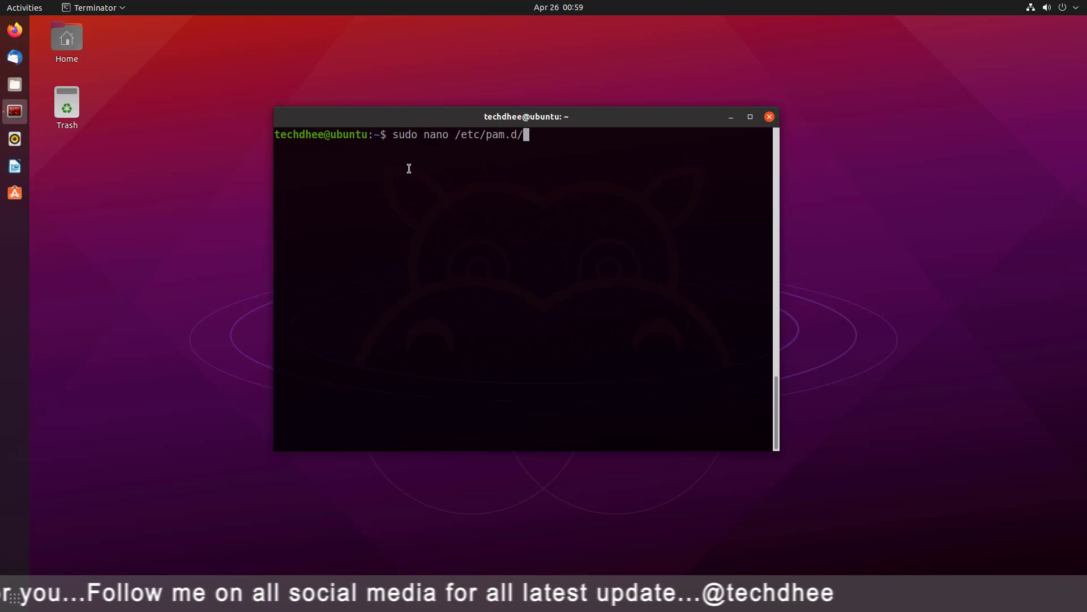
type("gdm-p")
key("Tab")
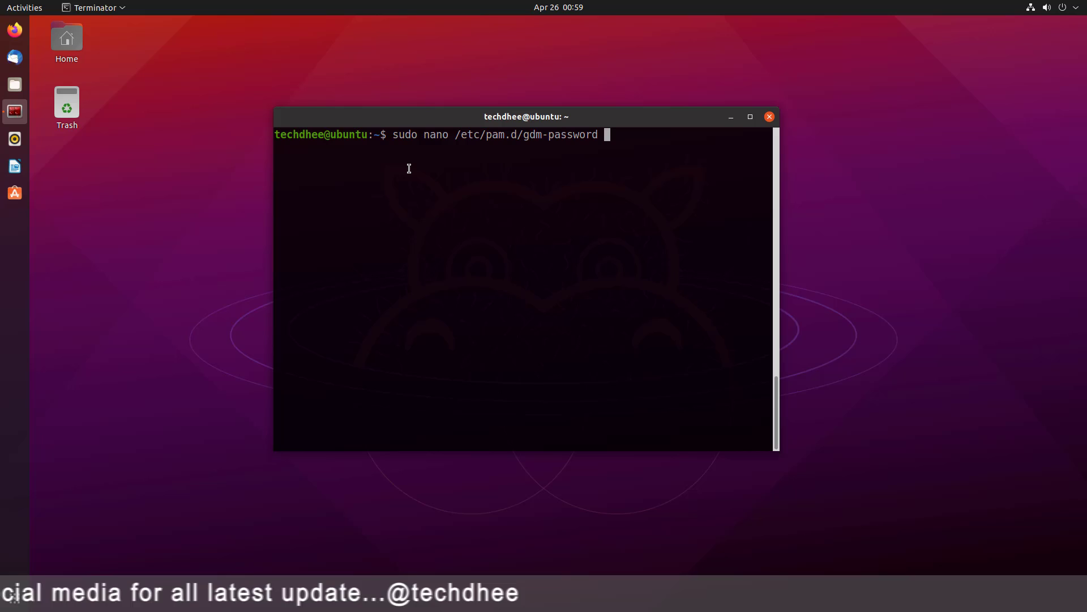
key("Return")
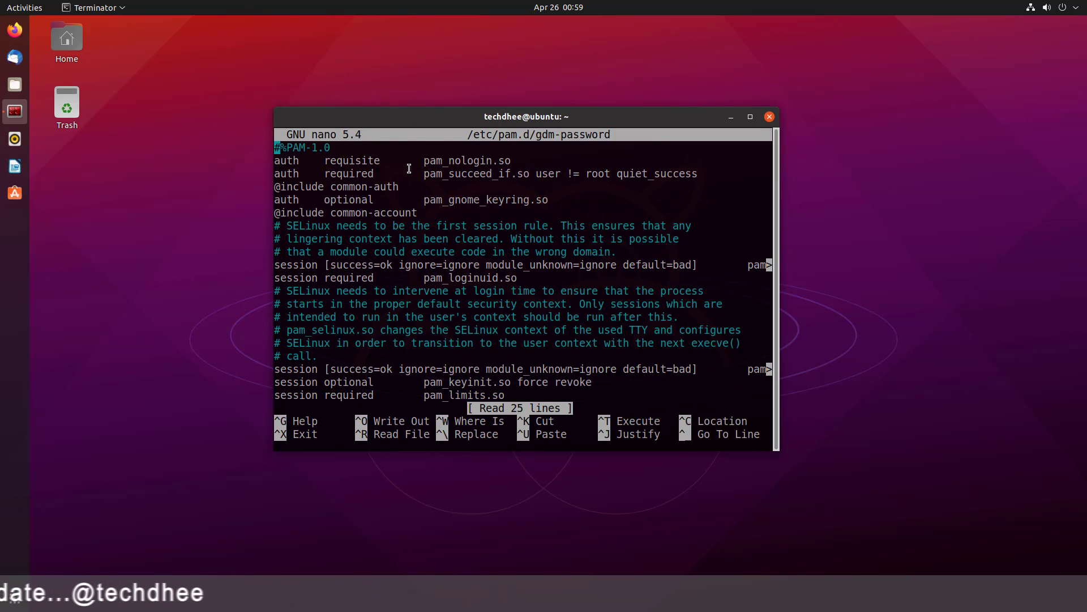
- Comment out line 3 'auth required pam_succeed_if.so', save gdm-password, and quit nano
key("Down")
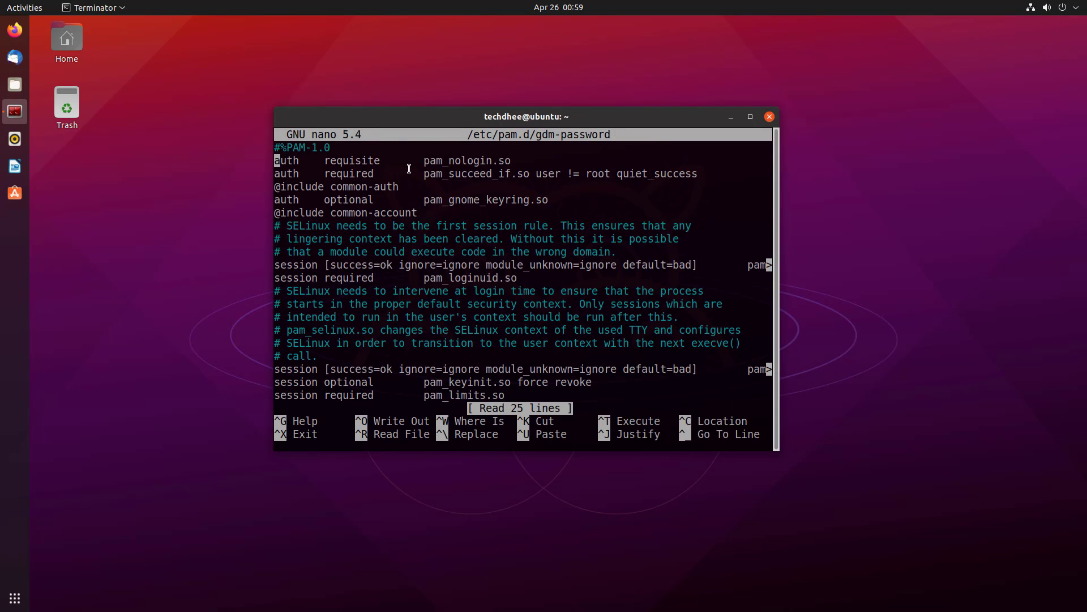
key("Down")
type("#")
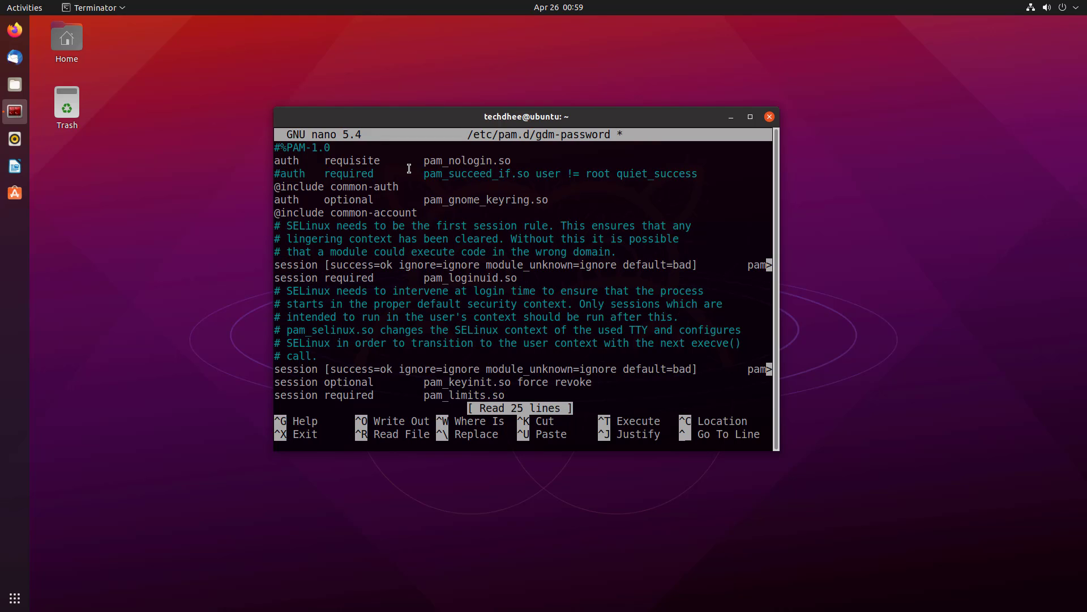
key("ctrl+o")
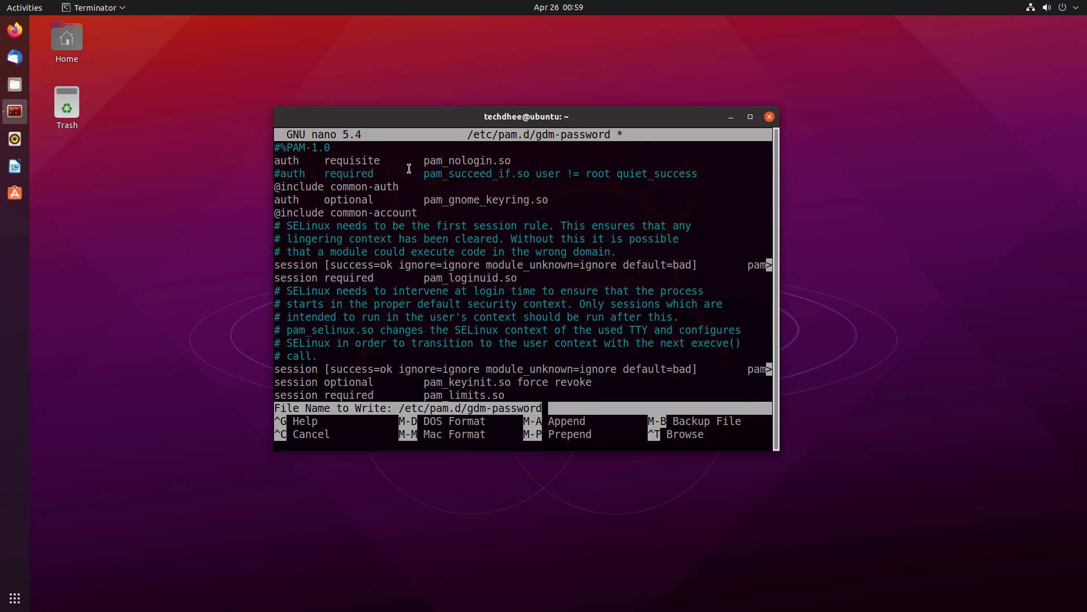
key("Return")
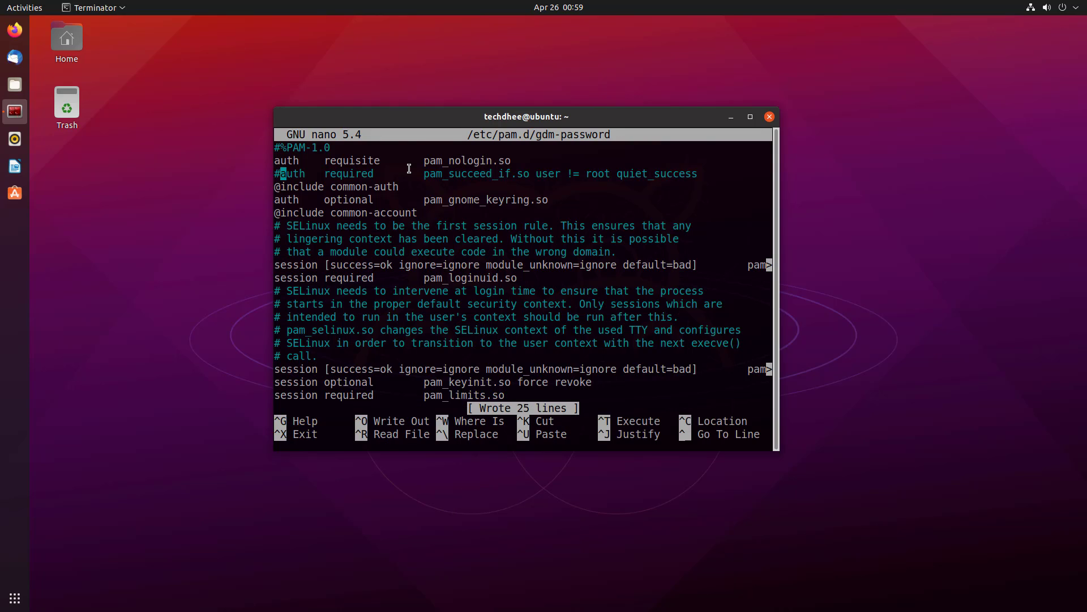
key("ctrl+x")
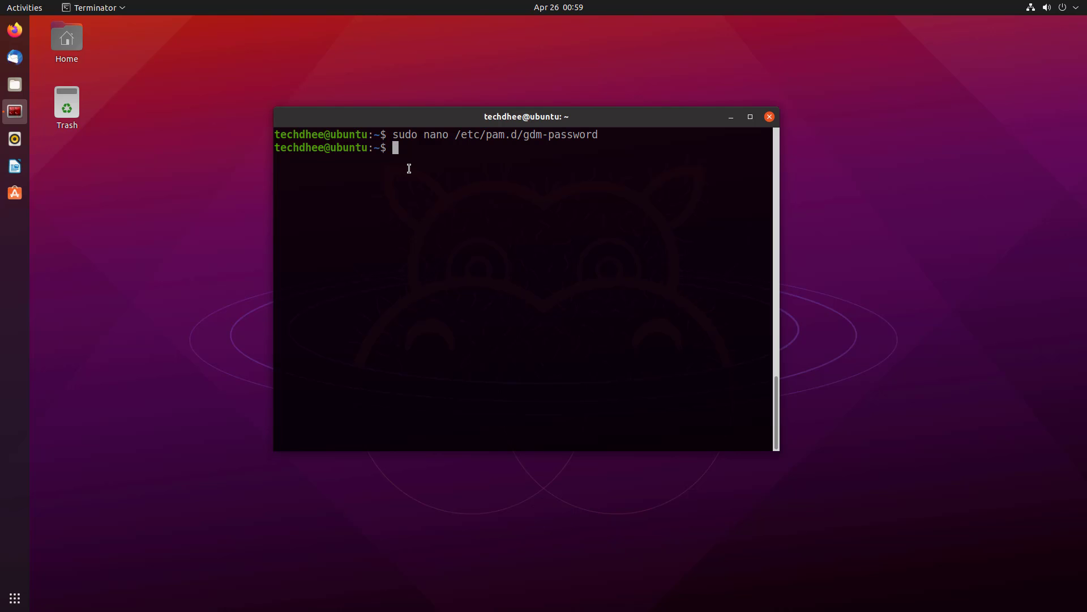
type("exit")
- Close the terminal with exit and log out of the GNOME session
key("Return")
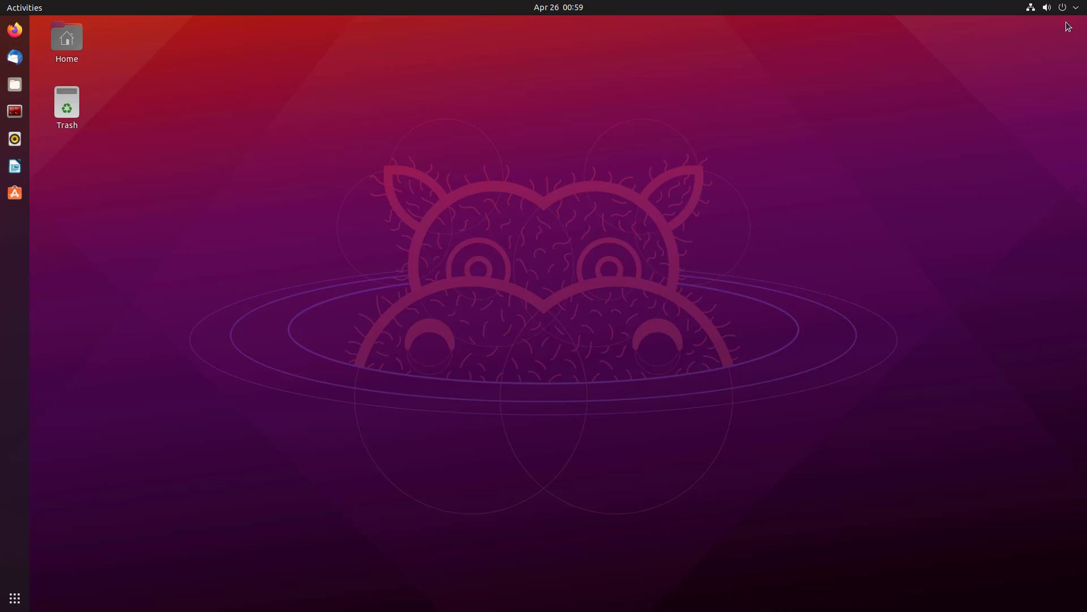
left_click(1069, 7)
left_click(951, 125)
left_click(951, 206)
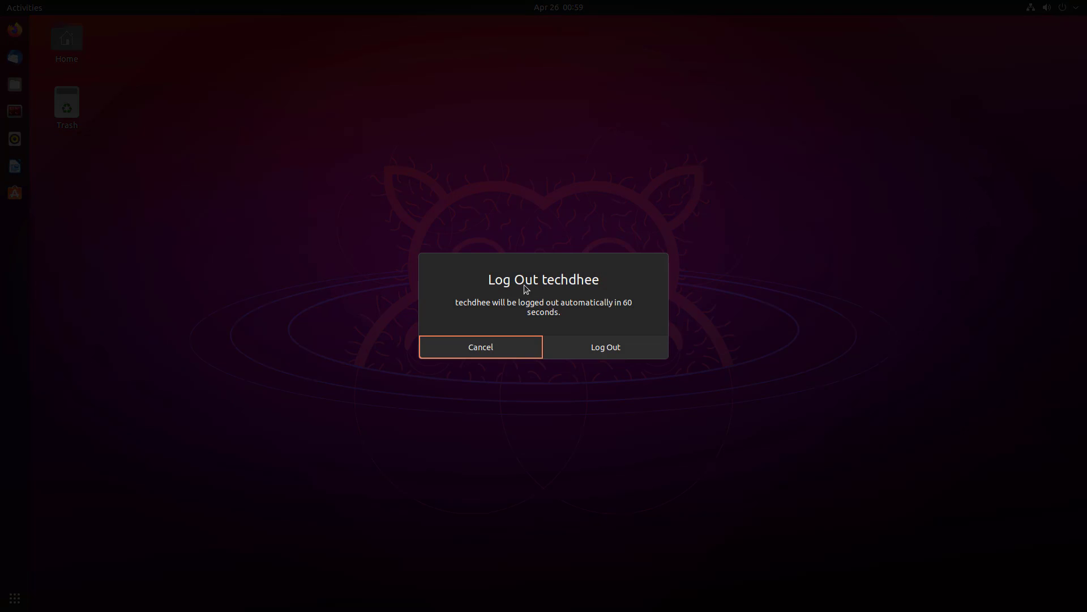
left_click(612, 348)
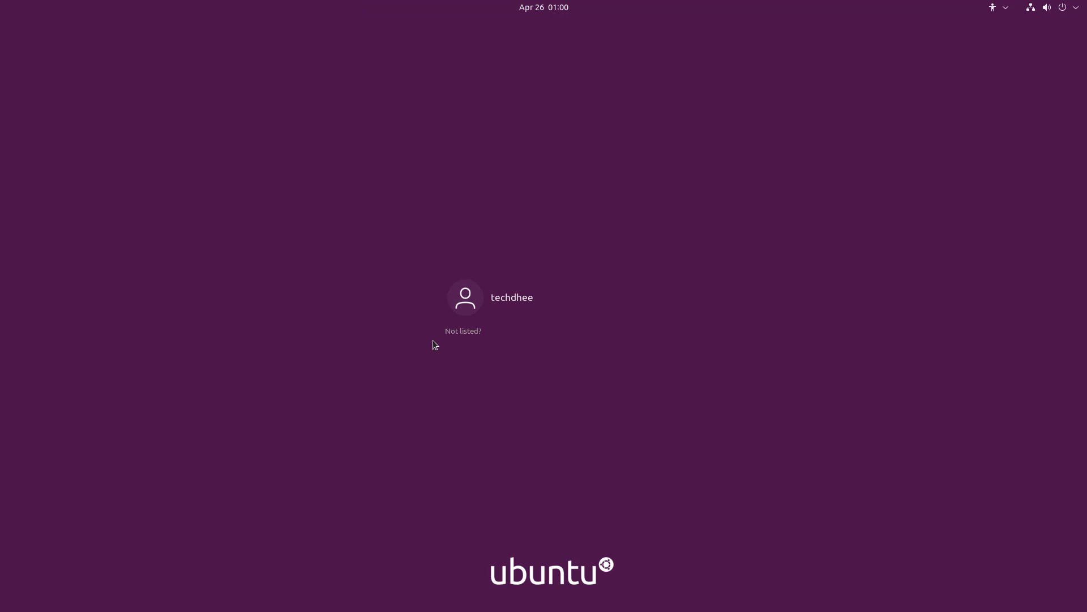
- Sign in through 'Not listed?' with username root and the new root password
left_click(472, 336)
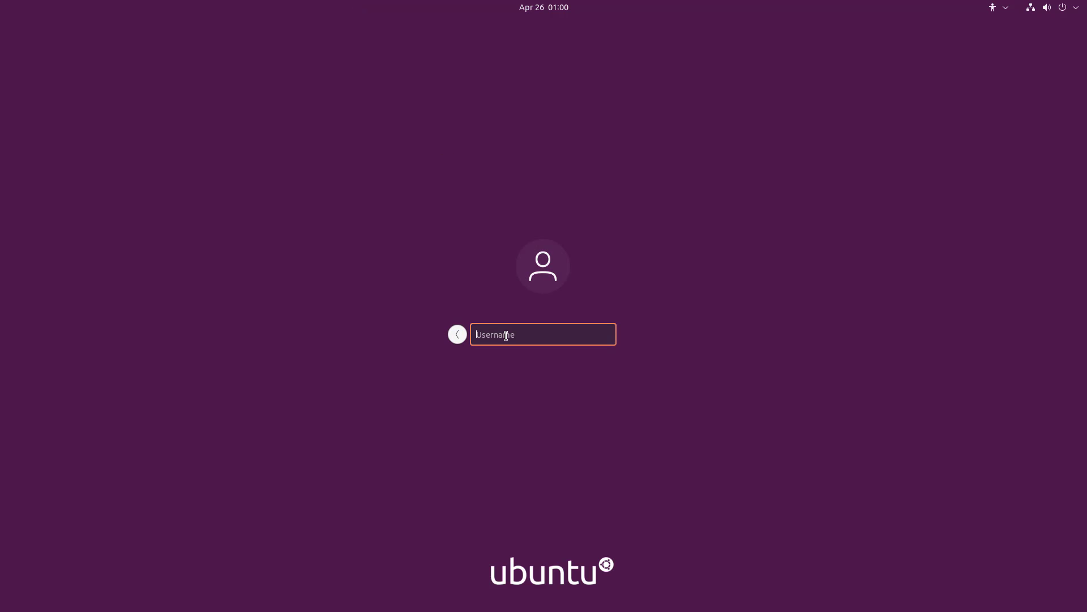
type("root")
key("Return")
type("•••••••••")
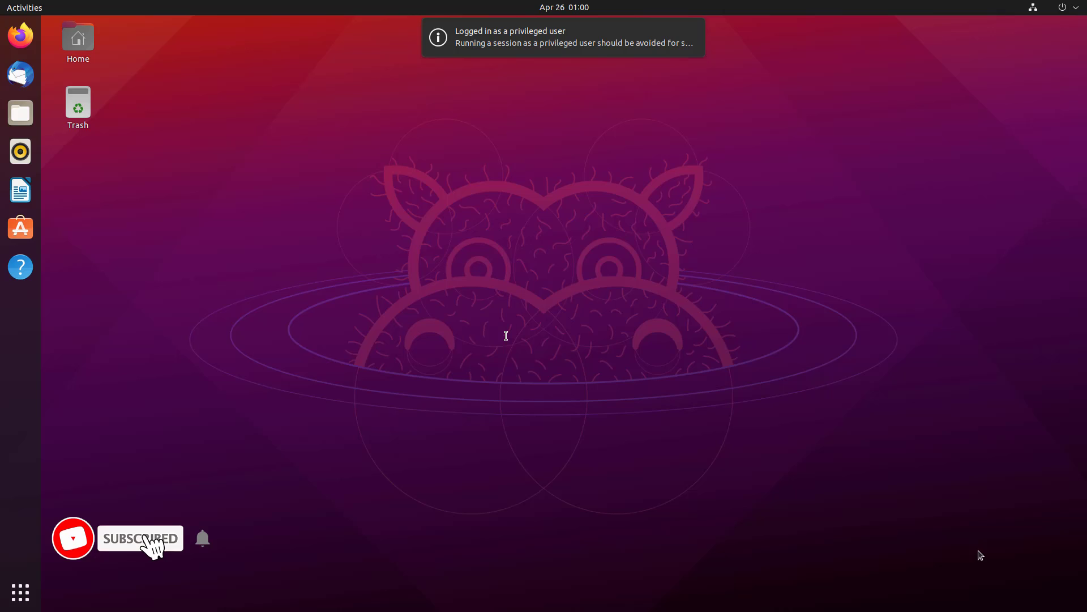
key("ctrl+alt+t")
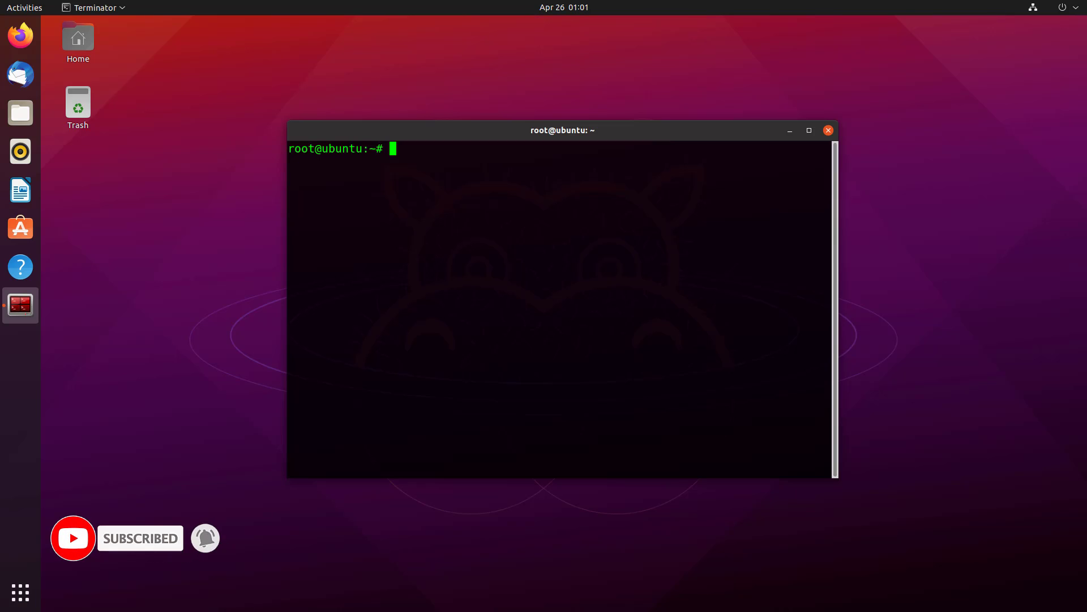
type("whoami")
key("Return")
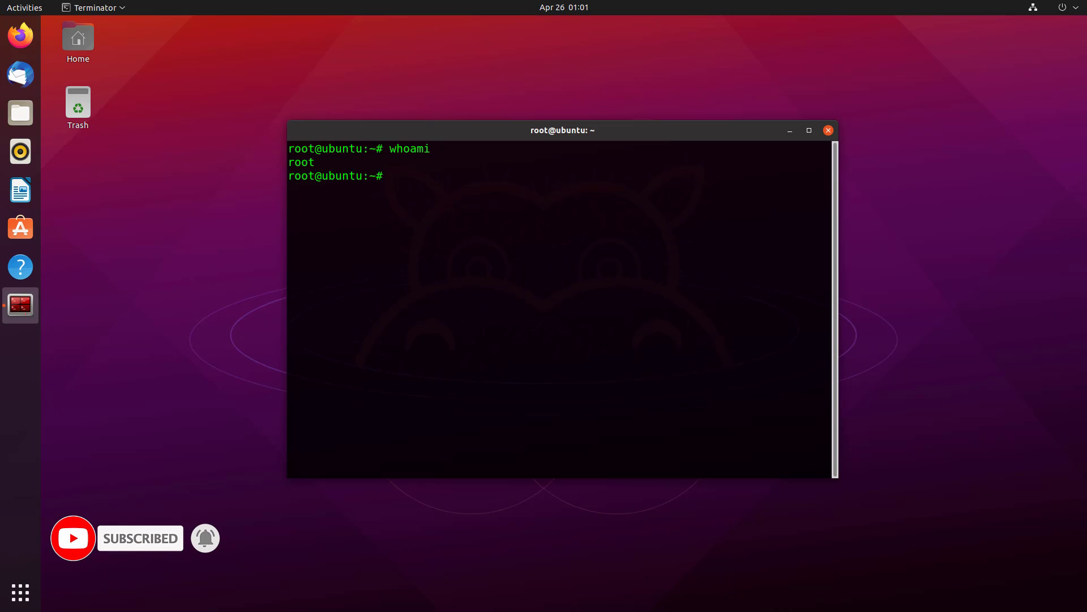
type("pwd")
key("Return")
type("ex")
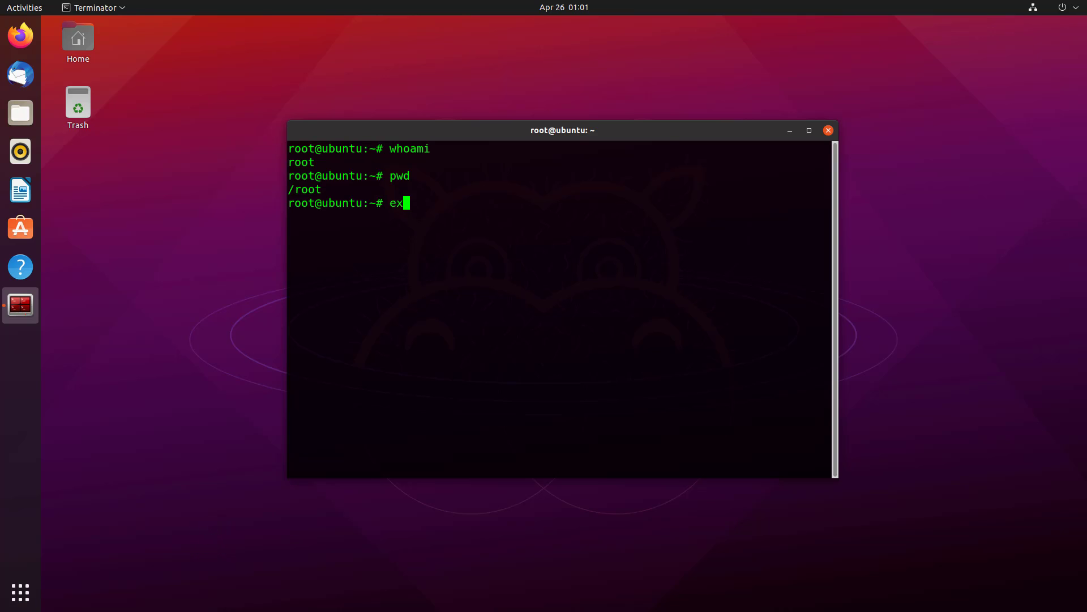
type("it")
key("Return")
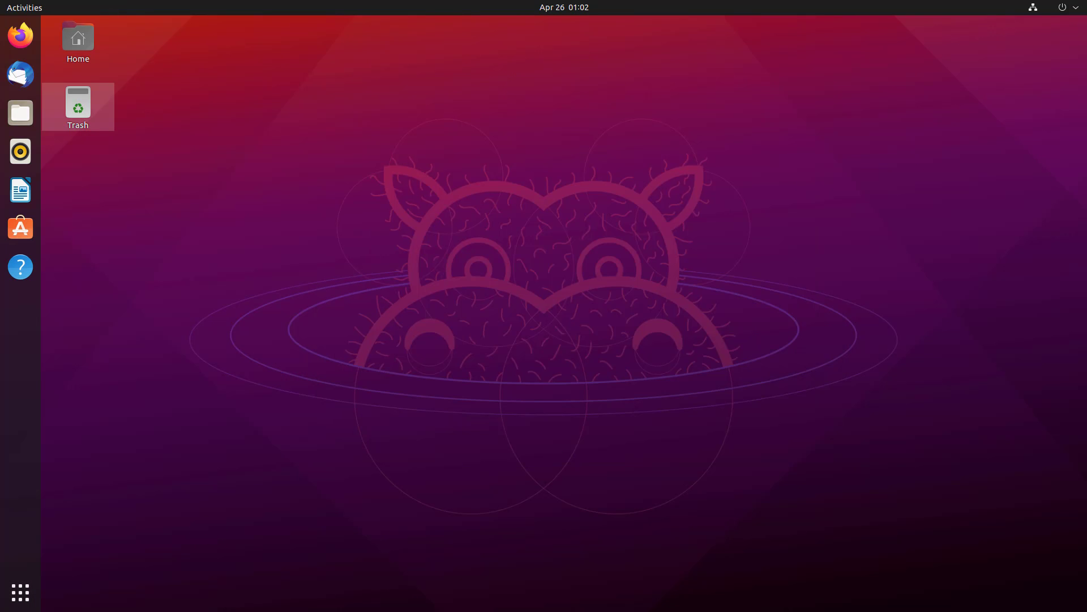